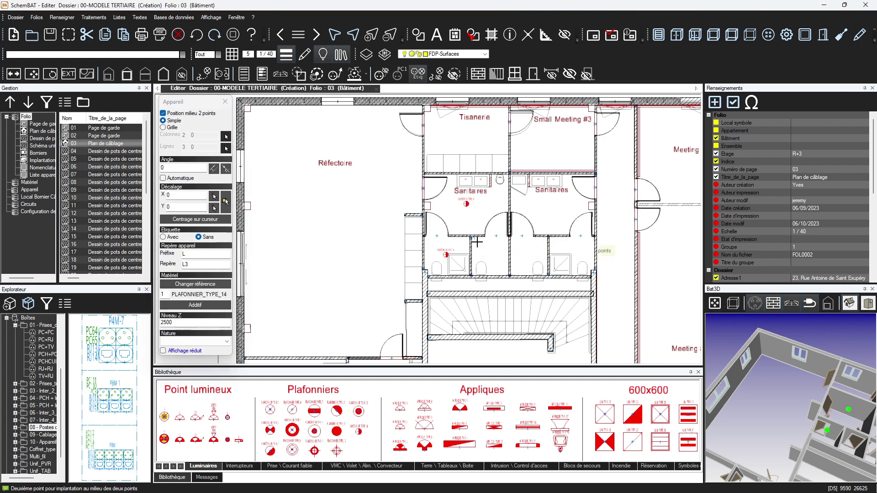
Place PLAFONNIER_TYPE_14 ceiling lights at the midpoint of two corners in the second toilet cubicle and in Tisanerie
left_click(509, 274)
left_click(426, 107)
left_click(507, 169)
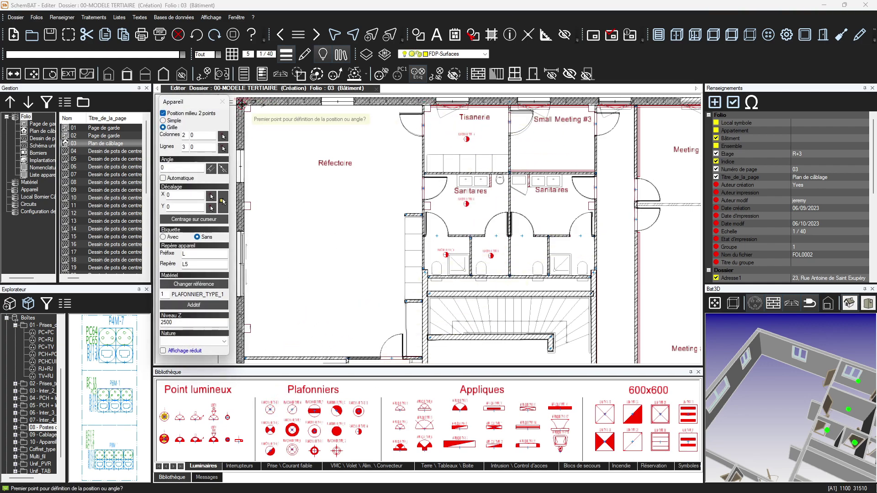
Place a grid of PLAFONNIER_TYPE_1 ceiling lights, 2 columns by 3 rows, across Réfectoire
left_click(244, 105)
left_click(421, 355)
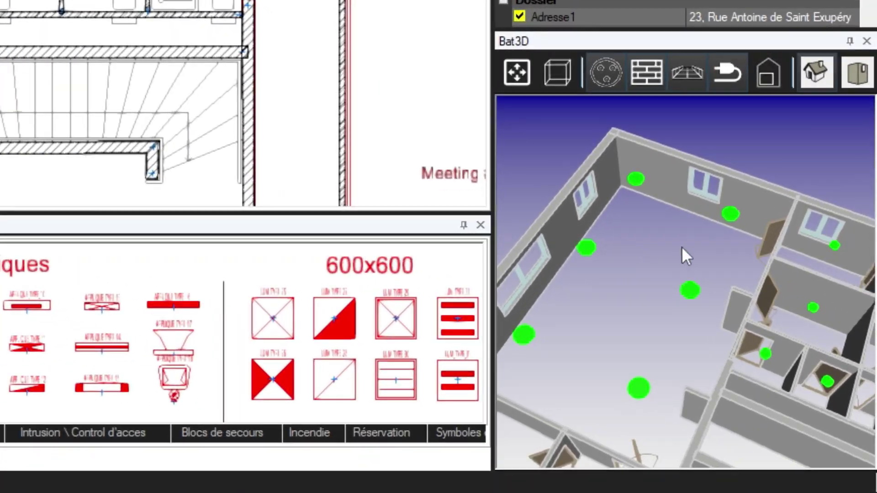
middle_click_drag(653, 262, 588, 220)
scroll(657, 254, "up", 5)
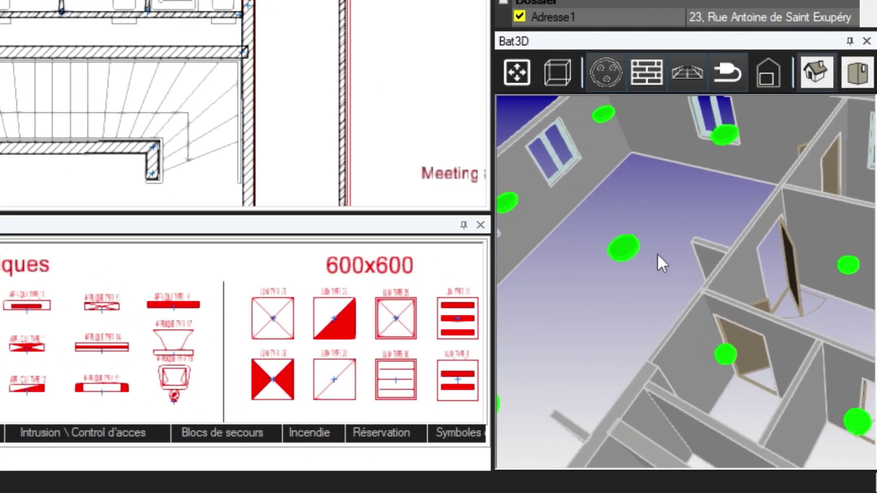
middle_click_drag(622, 251, 691, 245)
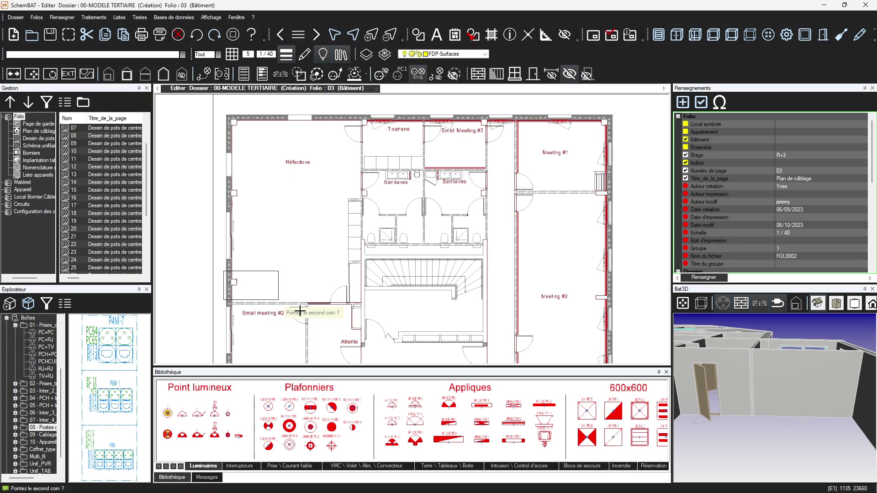
Place two P4M boxes with power and RJ outlets along the wall between Réfectoire and Small meeting #2
scroll(229, 311, "up", 4)
left_click(219, 290)
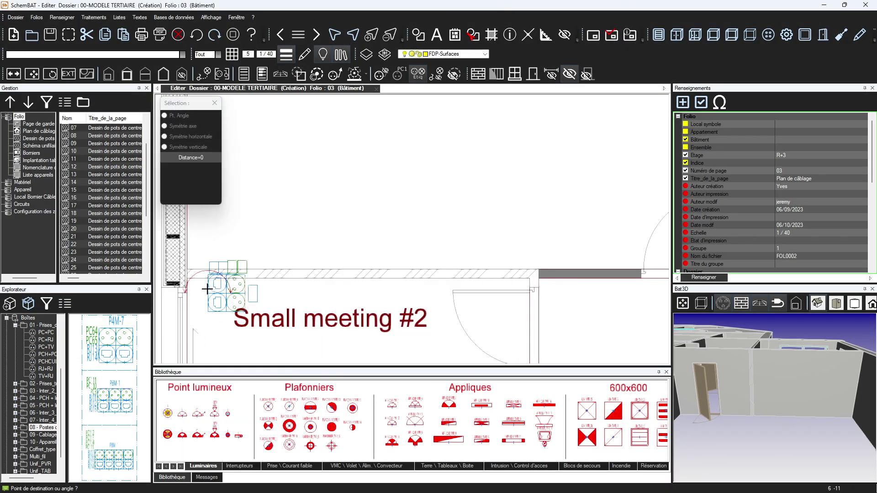
left_click(451, 268)
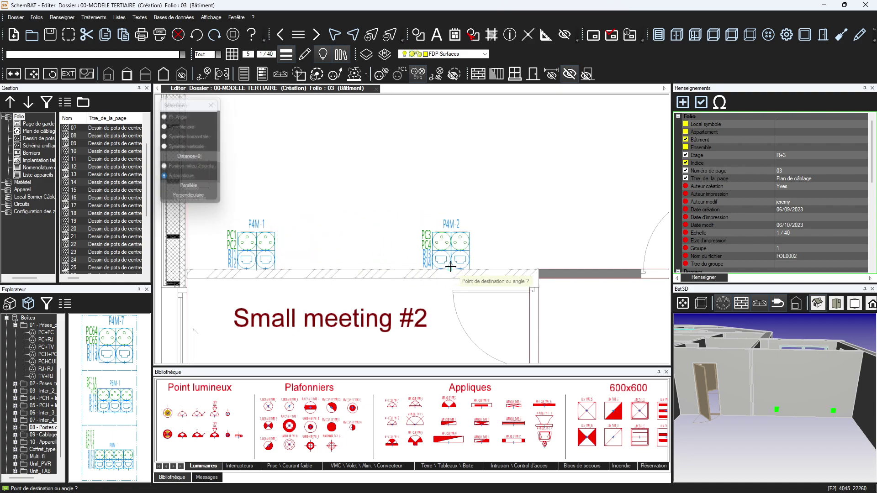
Place a type 1 wall light between the two outlet boxes and a push button beside the door
left_click(391, 404)
left_click(239, 466)
left_click(249, 423)
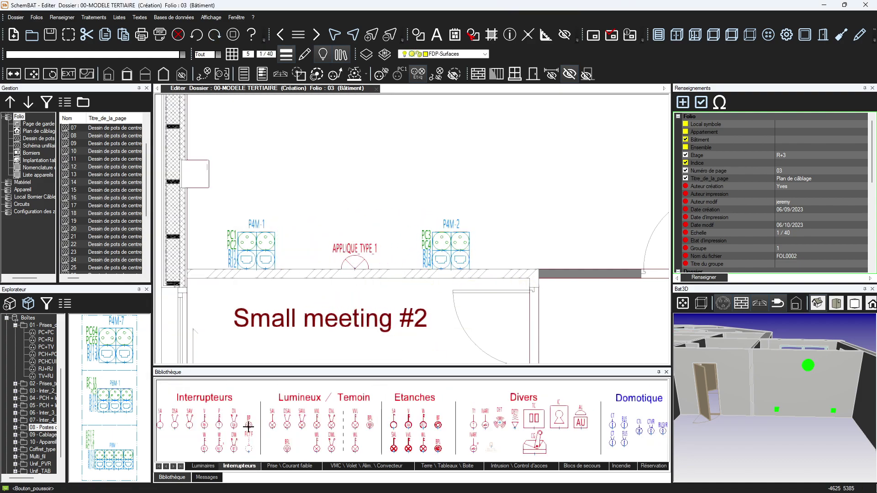
Place a high-mounted power socket and a standard power socket on the wall beside the Réfectoire door
left_click(285, 466)
left_click(168, 430)
scroll(169, 430, "up", 2)
left_click(168, 430)
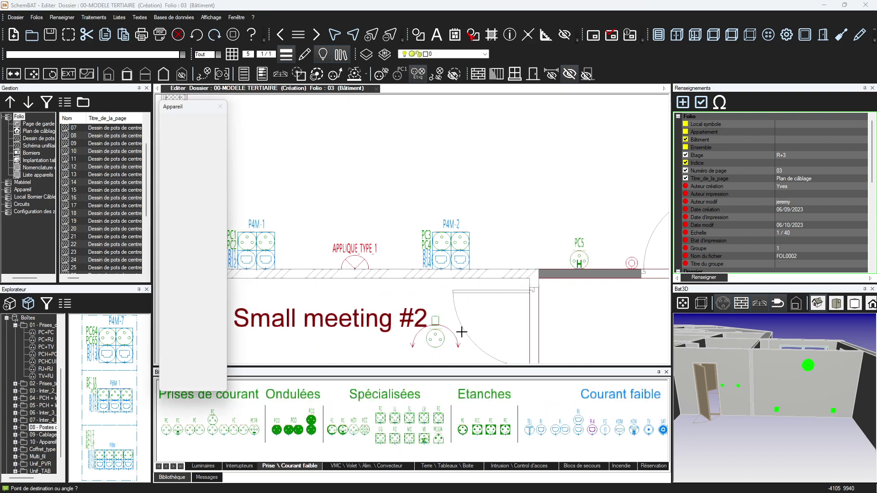
left_click(610, 268)
key("Escape")
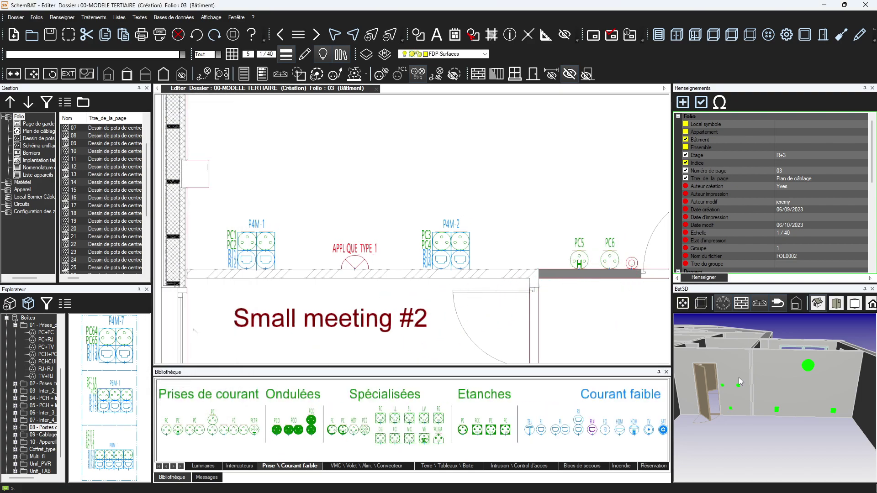
scroll(730, 379, "up", 1)
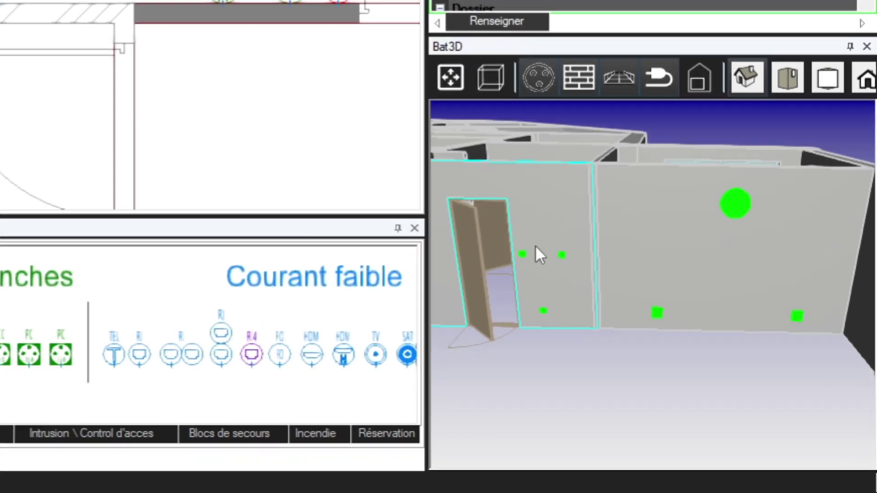
scroll(659, 244, "up", 3)
middle_click_drag(659, 244, 714, 241)
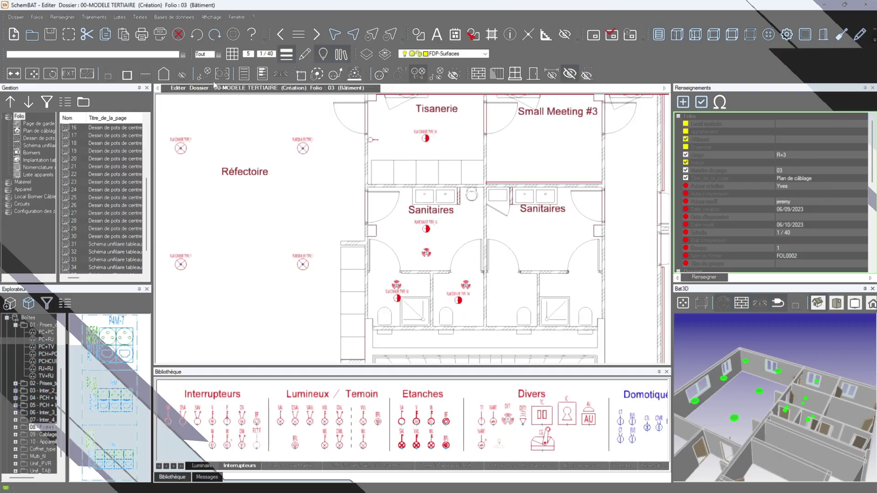
Link the ceiling detectors to their lights and copy both by symmetry across the shared wall into Small Meeting #3 and the second Sanitaires
left_click(207, 72)
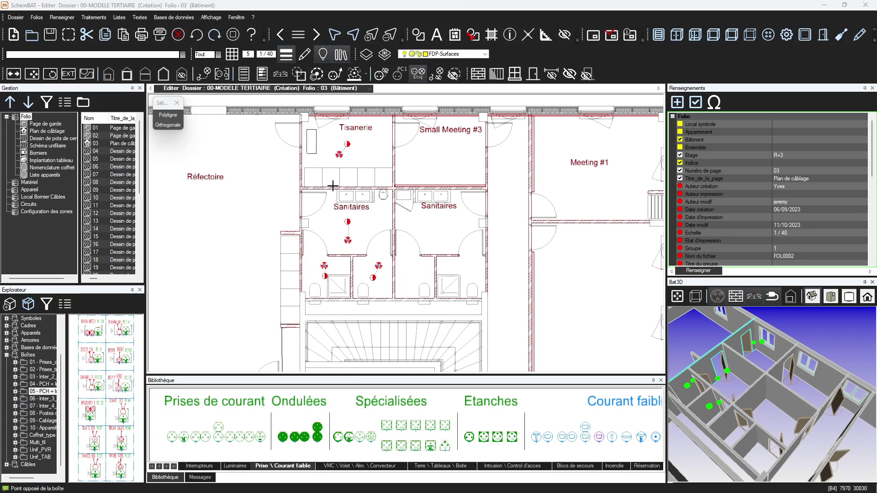
right_click(379, 274)
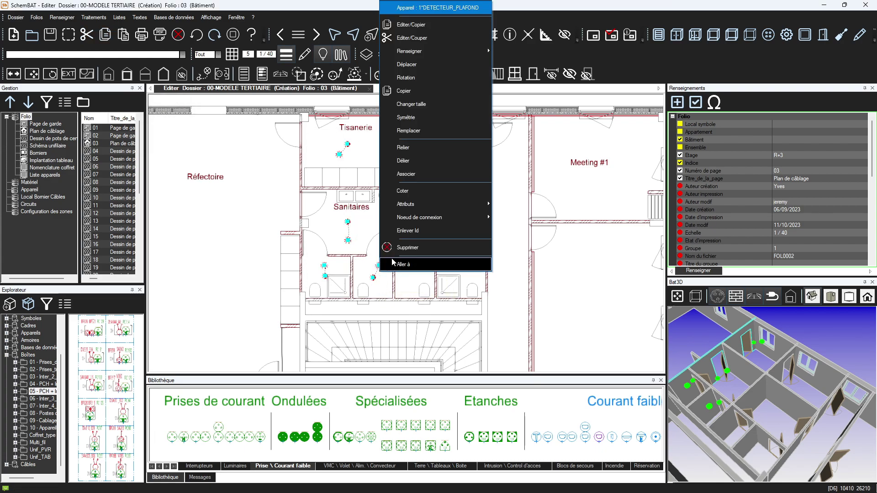
left_click(409, 94)
scroll(387, 288, "up", 5)
left_click(402, 318)
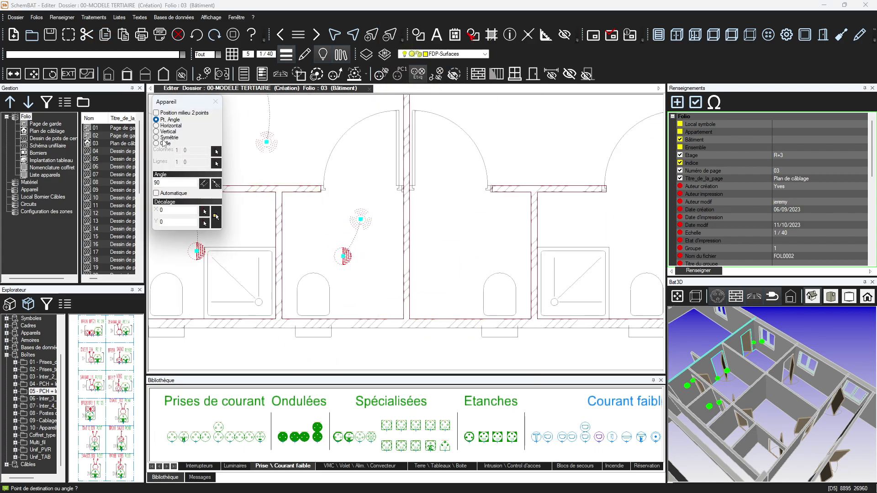
left_click(410, 234)
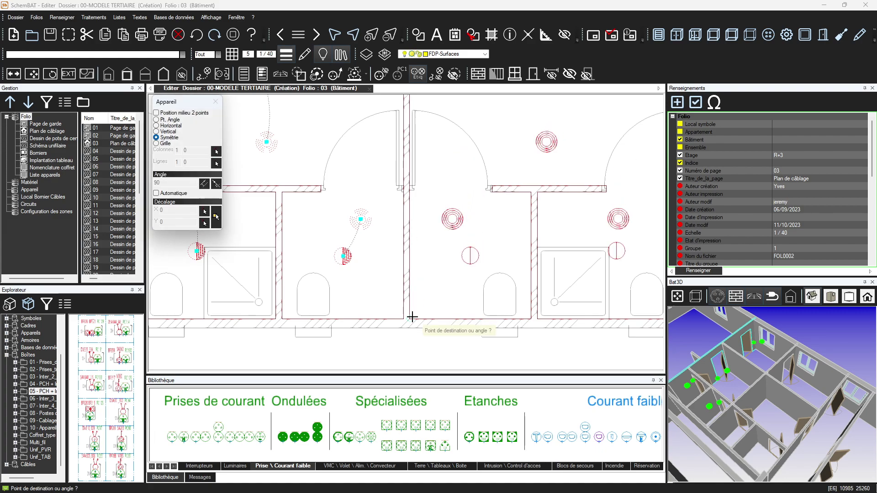
scroll(426, 294, "down", 3)
scroll(435, 258, "up", 2)
key("Escape")
scroll(434, 259, "up", 1)
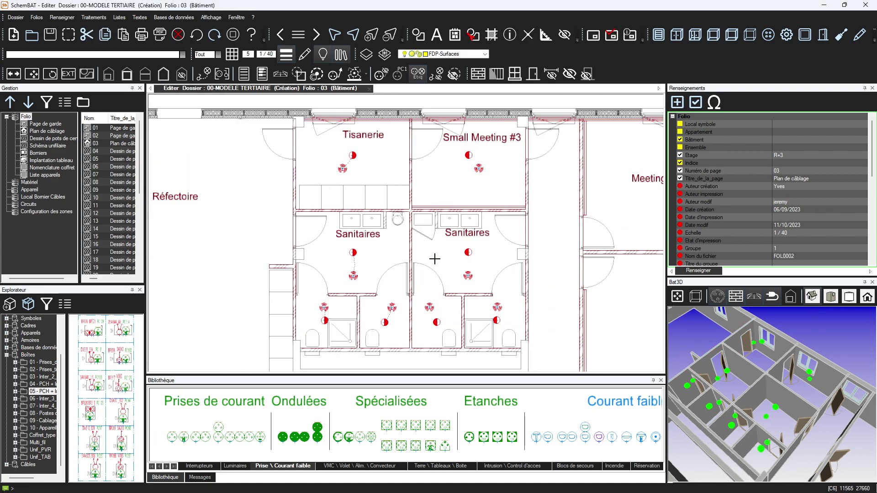
left_click_drag(755, 376, 808, 407)
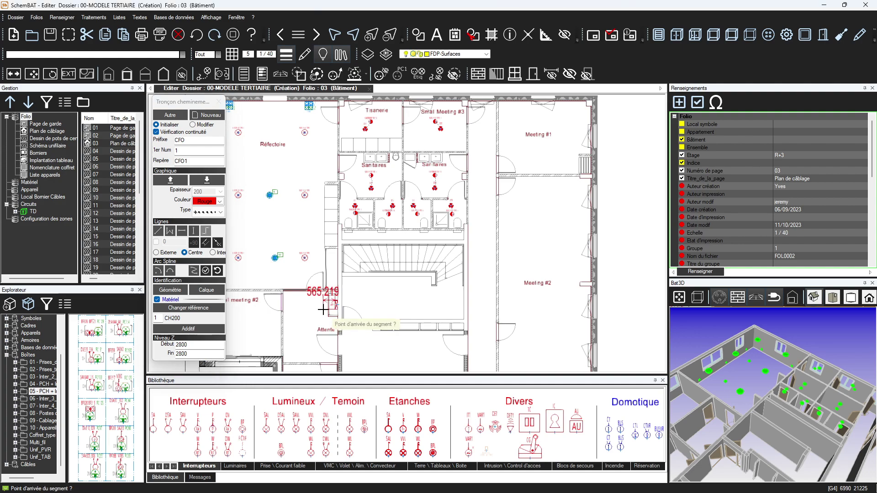
Draw a red CH200 cable tray with prefix CFO at level 2800 from the panel near Attente around the Sanitaires and along the far corridor
left_click(324, 143)
left_click(473, 143)
scroll(483, 302, "down", 3)
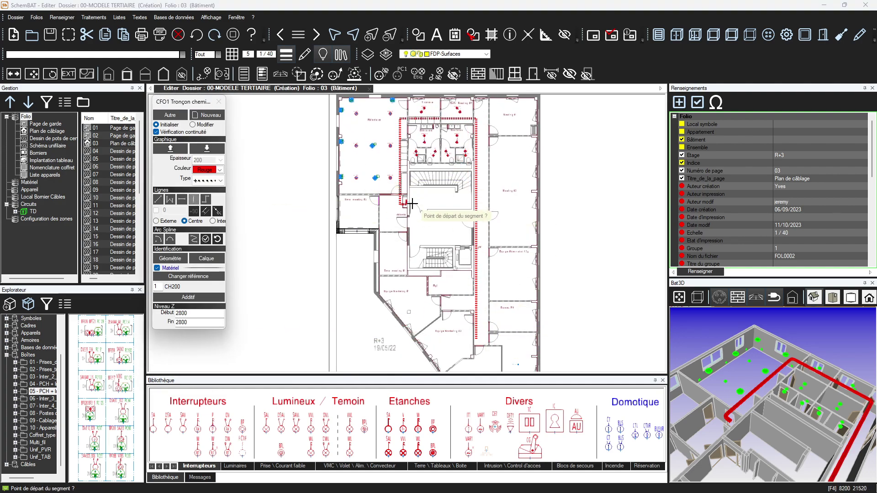
Add a CFO1 tray section from the panel branch down through Attente to Equipe Marketing
scroll(403, 205, "up", 5)
left_click(391, 178)
scroll(389, 270, "down", 2)
middle_click_drag(391, 290, 393, 229)
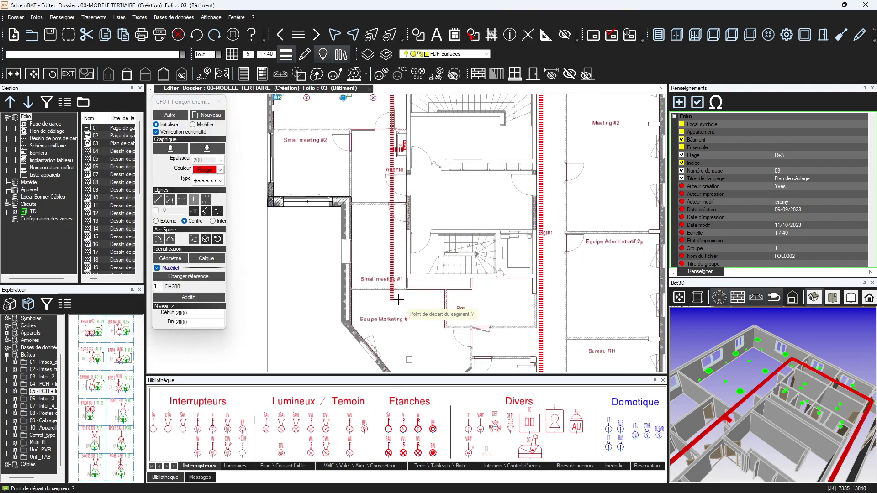
right_click(398, 300)
Change the CFO1 cable tray from its thick dotted line to an outlined tray representation
middle_click_drag(399, 123, 393, 287)
scroll(387, 267, "up", 1)
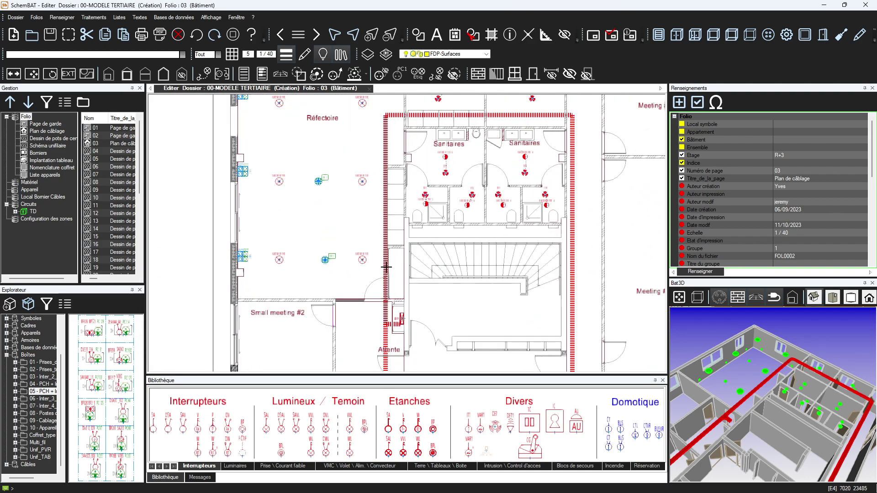
scroll(386, 267, "up", 2)
right_click(383, 333)
mouse_move(422, 440)
left_click(477, 435)
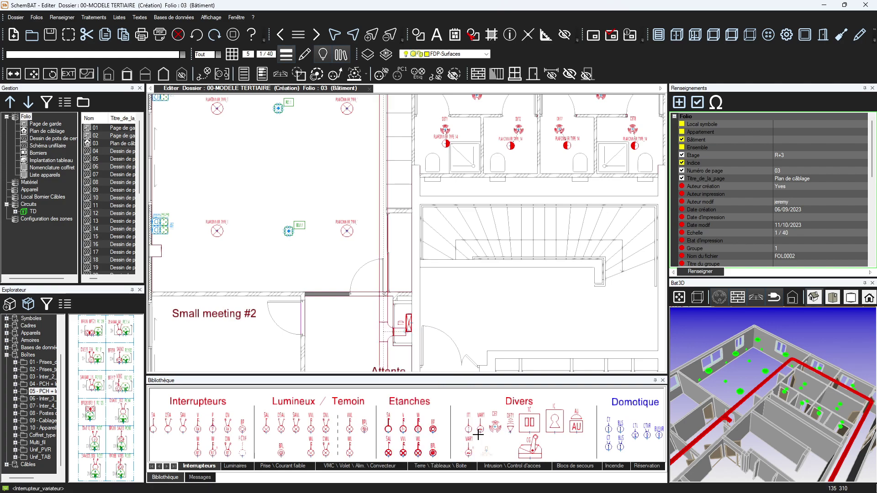
middle_click_drag(530, 367, 525, 329)
mouse_move(753, 392)
left_mouse_down()
mouse_move(782, 394)
mouse_move(761, 386)
left_mouse_up()
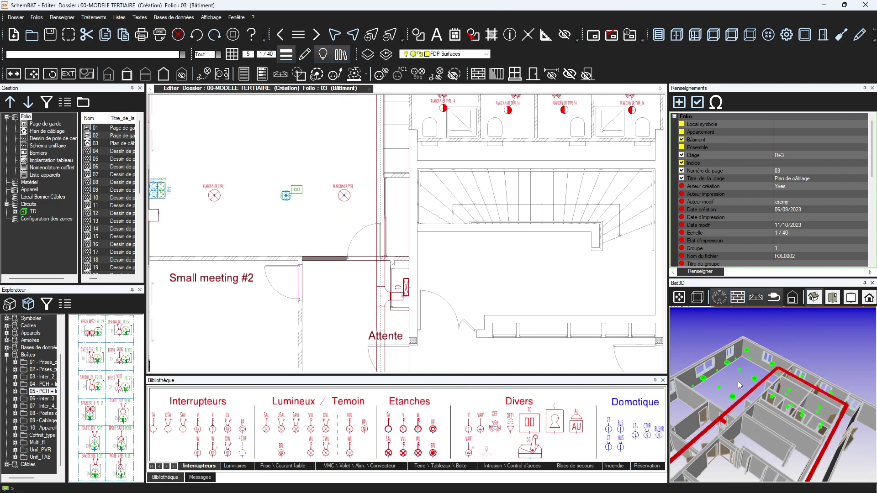
Route a U1000R2V 3G1.5 lighting cable through CFO1 from the distribution panel to the lower Réfectoire junction box
left_click(335, 73)
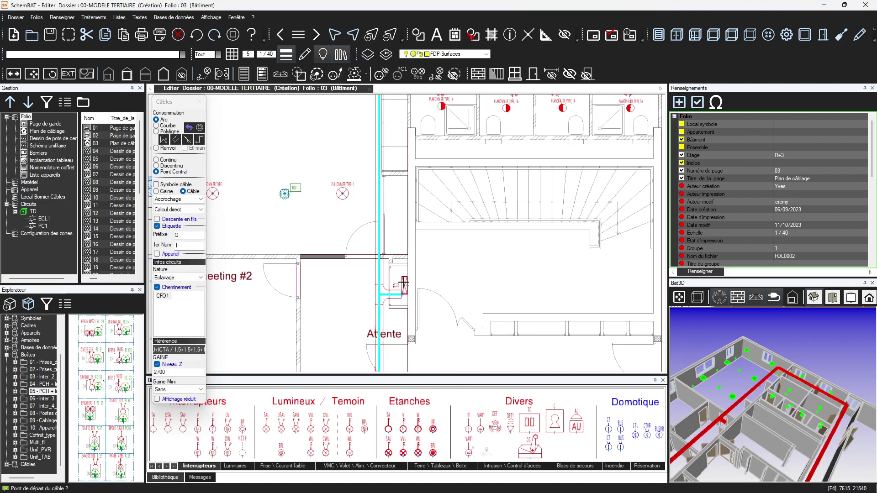
left_click(402, 285)
left_click(287, 193)
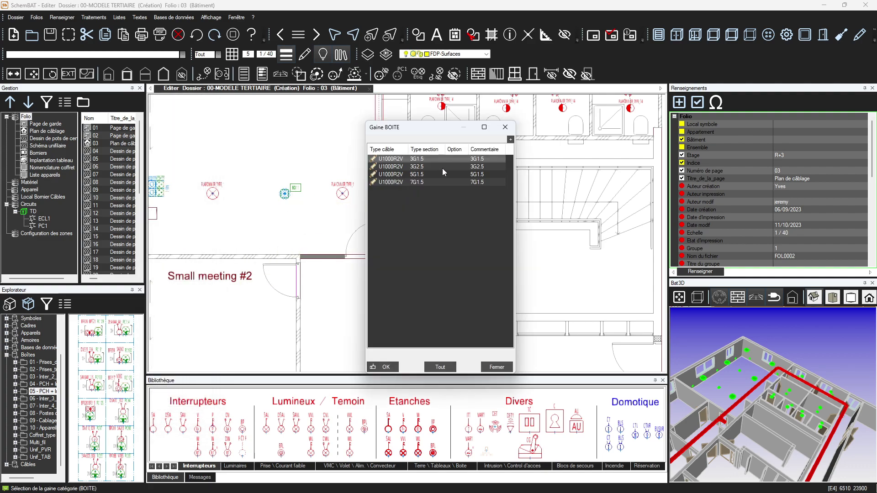
double_click(403, 160)
Route a U1000R2V cable through CFO1 from the distribution panel to the upper Réfectoire junction box
middle_click_drag(321, 102, 330, 206)
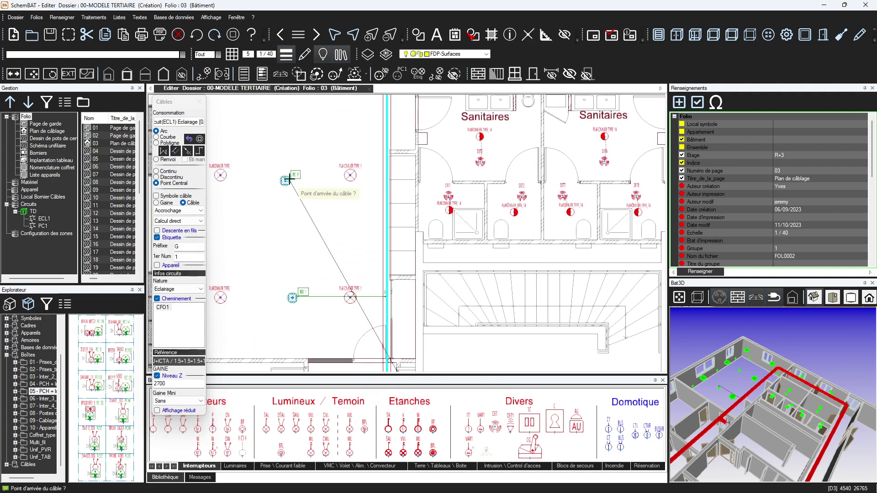
left_click(290, 179)
double_click(403, 160)
key("Escape")
Inspect the routed cables in 3D and the lighting cable's length, section and circuit details
scroll(748, 413, "up", 3)
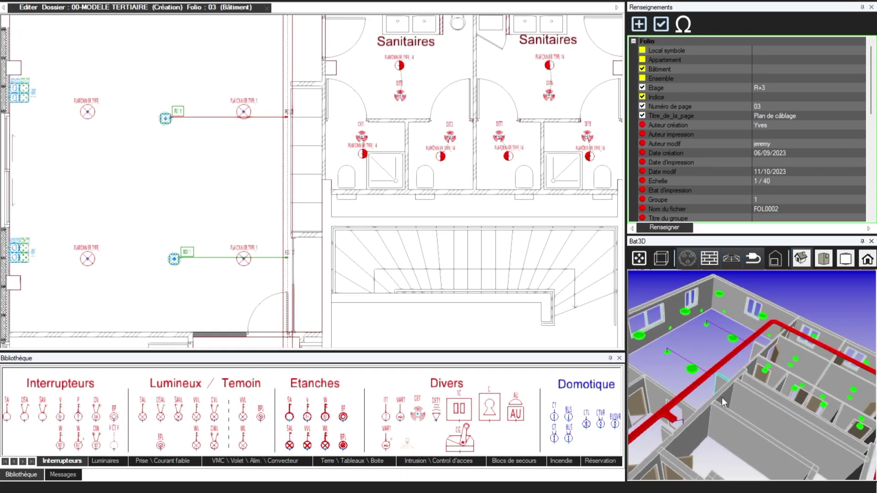
scroll(726, 366, "up", 3)
middle_click_drag(678, 343, 685, 345)
left_click(219, 258)
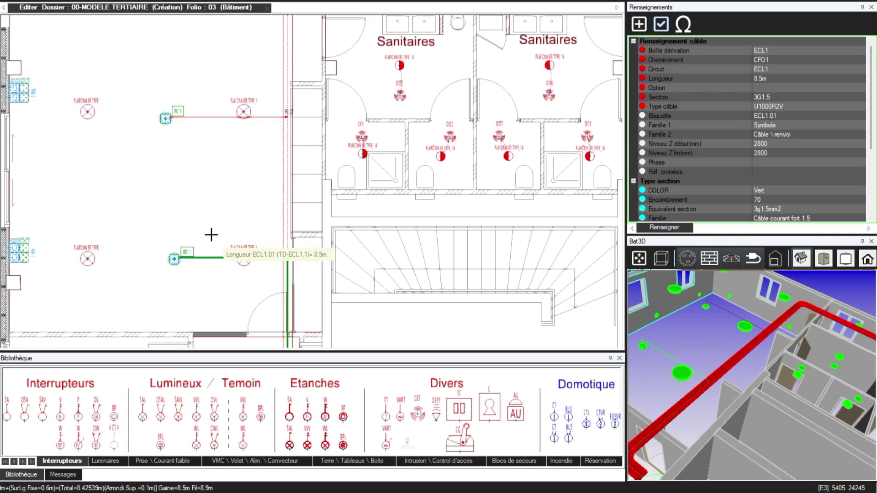
middle_click_drag(211, 221, 235, 177)
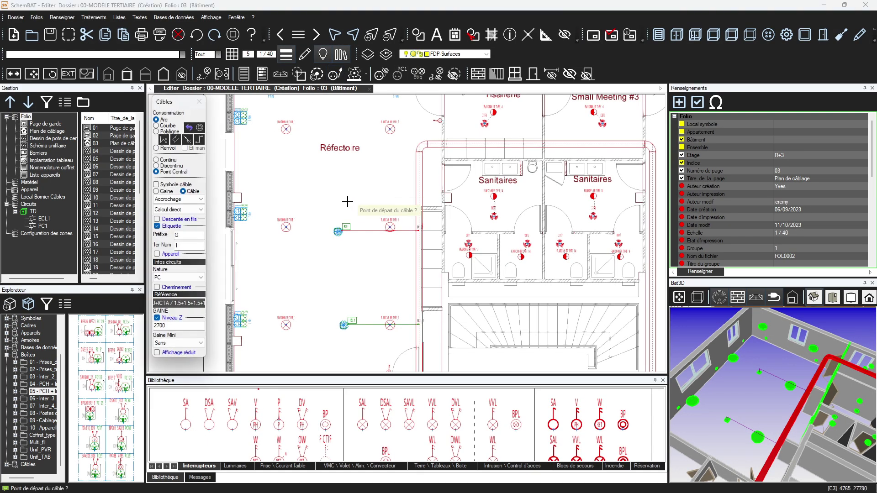
Cable the Réfectoire outlet boxes from the upper junction box as a PC circuit in central point mode
left_click(338, 232)
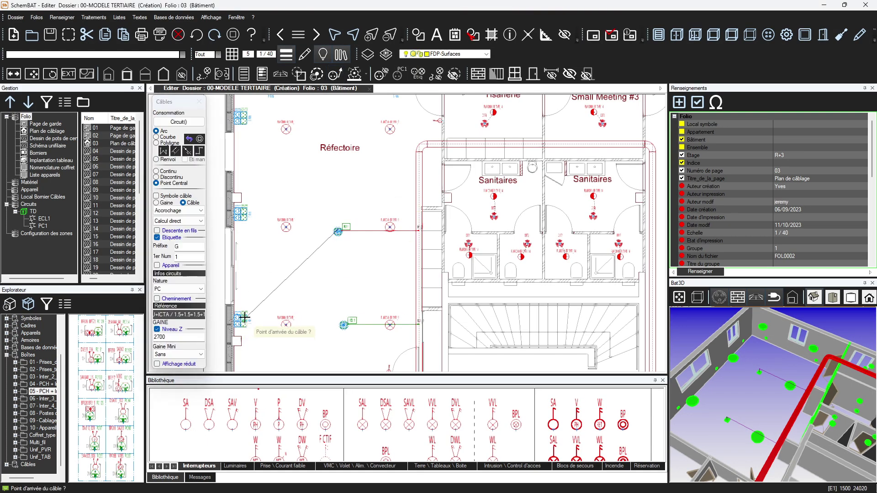
left_click(245, 209)
left_click(246, 113)
middle_click_drag(314, 150, 348, 168)
left_click(256, 127)
right_click(348, 168)
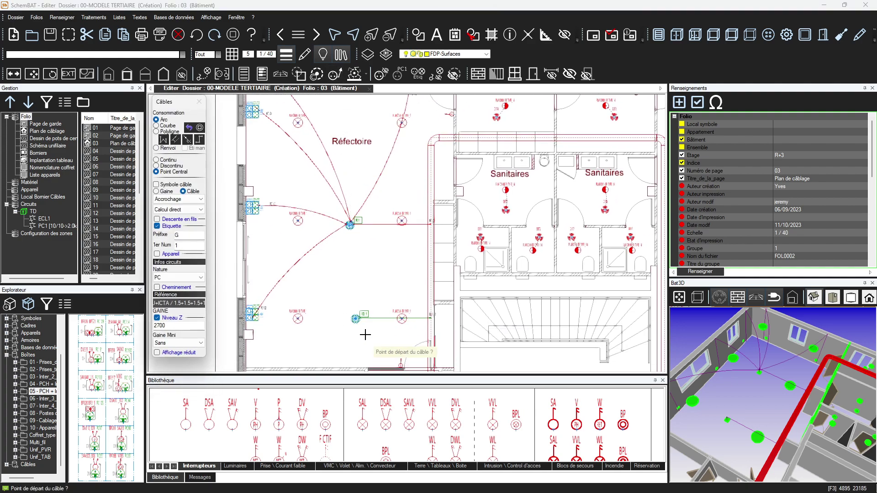
Cable the two lower ceiling lights and both door switches from the lower Réfectoire junction box as an Eclairage circuit
left_click(355, 317)
left_click(298, 318)
left_click(402, 319)
left_click(399, 363)
middle_click_drag(399, 188, 404, 221)
left_click(457, 148)
right_click(456, 146)
Chain the left column of Réfectoire ceiling lights with Eclairage cables in discontinuous mode
left_click(335, 74)
middle_click_drag(398, 267, 406, 211)
scroll(313, 290, "up", 1)
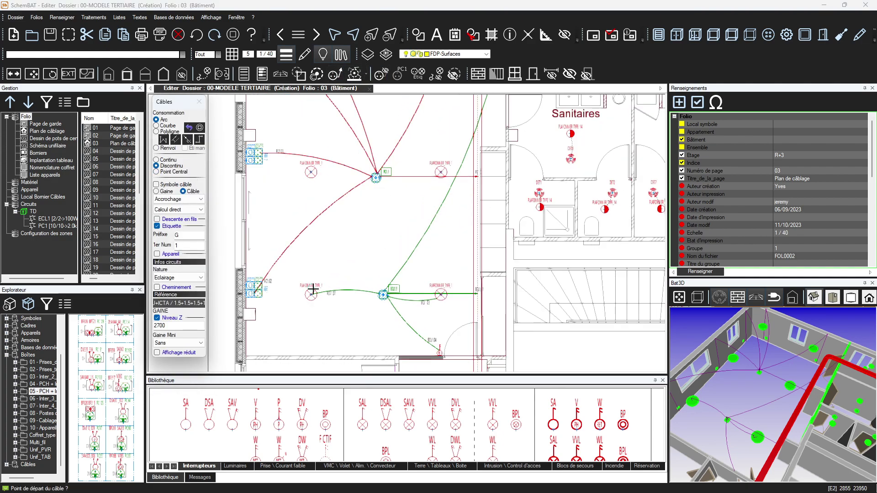
left_click(311, 173)
middle_click_drag(321, 143, 326, 201)
left_click(317, 113)
key("Escape")
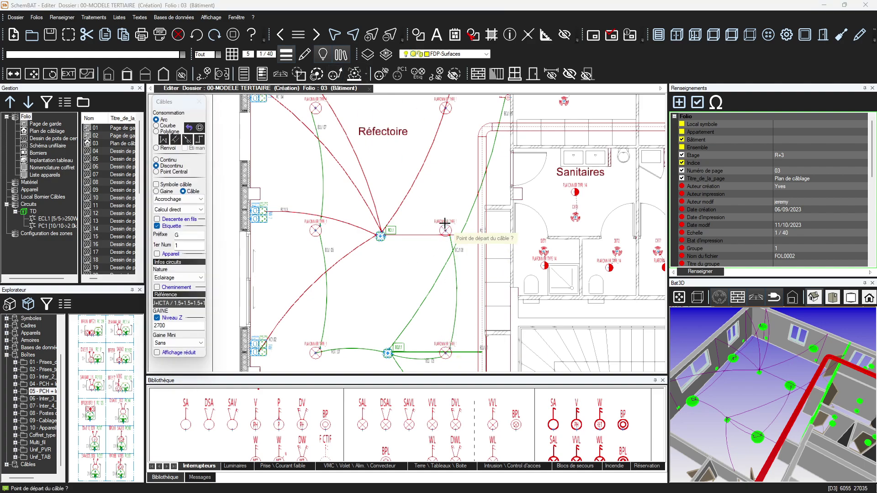
Chain the right column of Réfectoire ceiling lights with an Eclairage cable up to the uppermost light
left_click(448, 114)
key("Escape")
scroll(342, 229, "down", 3)
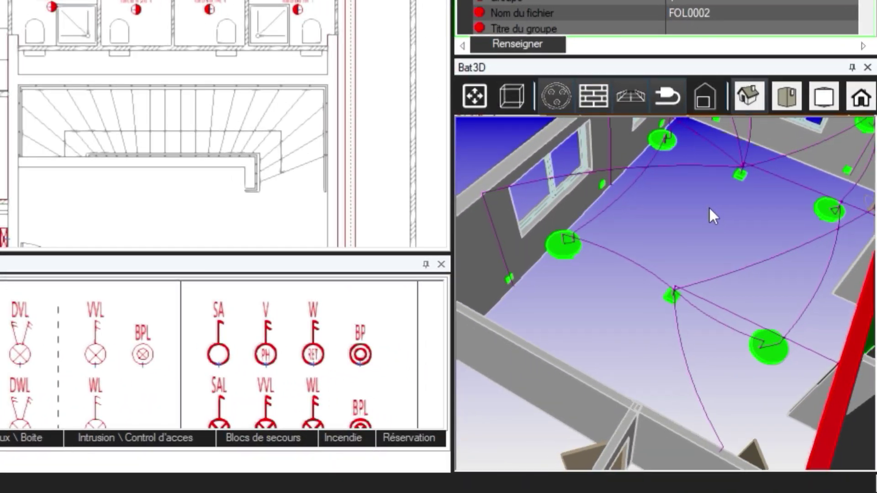
middle_click_drag(693, 232, 552, 384)
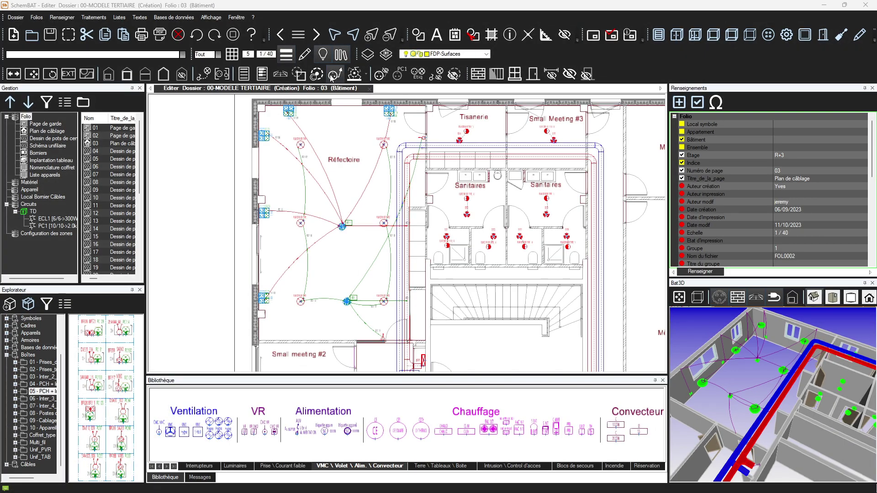
Run two cables from the distribution panel along the CFA1 cable tray to each of the three left-wall Réfectoire outlet boxes, in central point mode
left_click(335, 74)
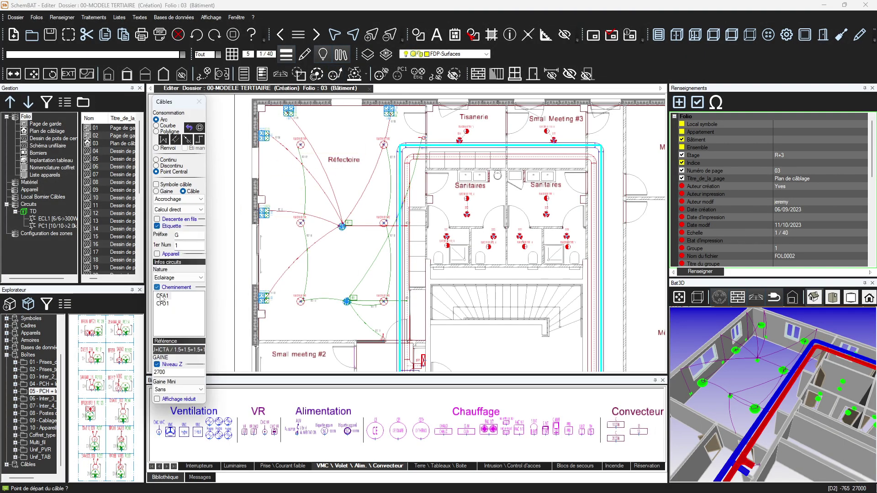
left_click(422, 358)
left_click(263, 296)
left_click(262, 300)
left_click(265, 210)
left_click(263, 215)
left_click(263, 134)
left_click(263, 138)
Run two cables from the same panel through the CFA1 tray to each of the two upper-wall Réfectoire boxes and check them in 3D
left_click(287, 107)
left_click(291, 108)
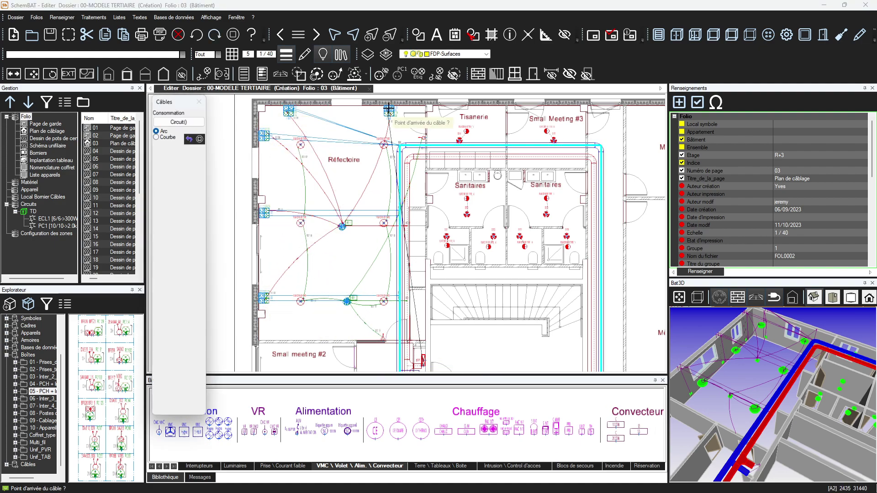
left_click(386, 108)
left_click(391, 108)
key("Escape")
scroll(750, 352, "up", 5)
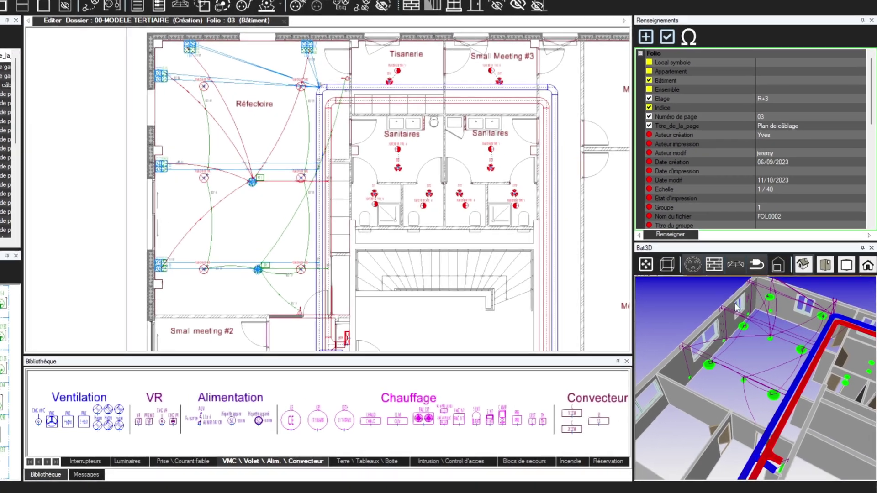
middle_click_drag(762, 347, 800, 368)
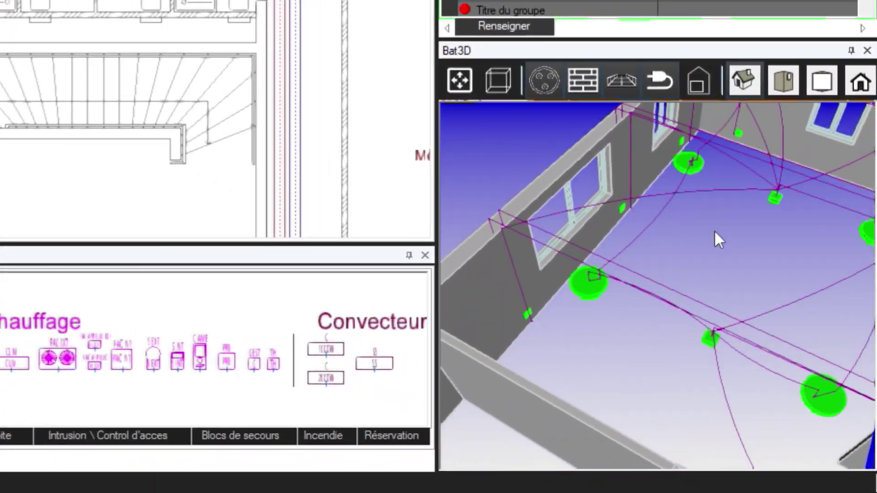
middle_click_drag(714, 229, 492, 268)
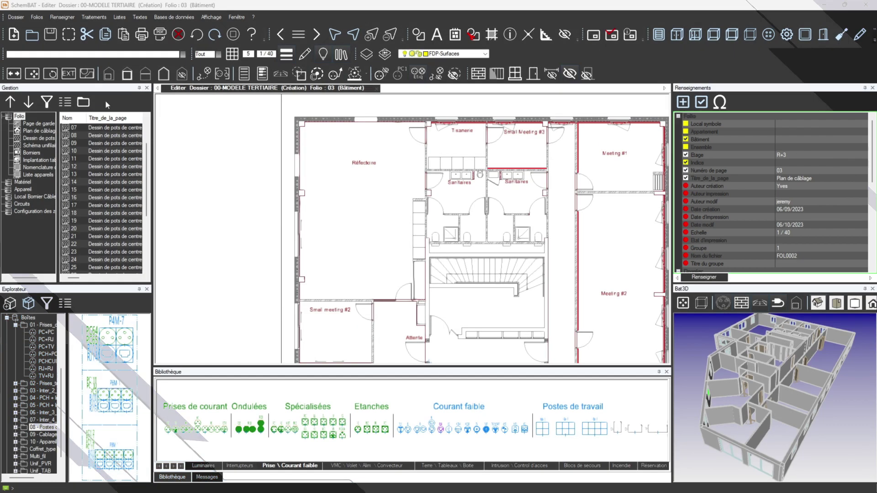
Define the REFECTOIRE room as a green rectangular zone 2500 high, from one corner of the room to the opposite one
left_click(109, 76)
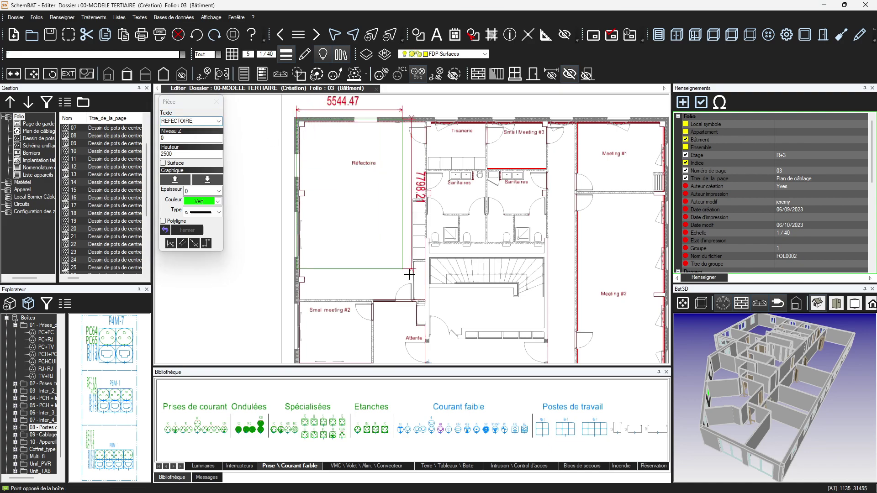
left_click(424, 299)
scroll(359, 275, "up", 3)
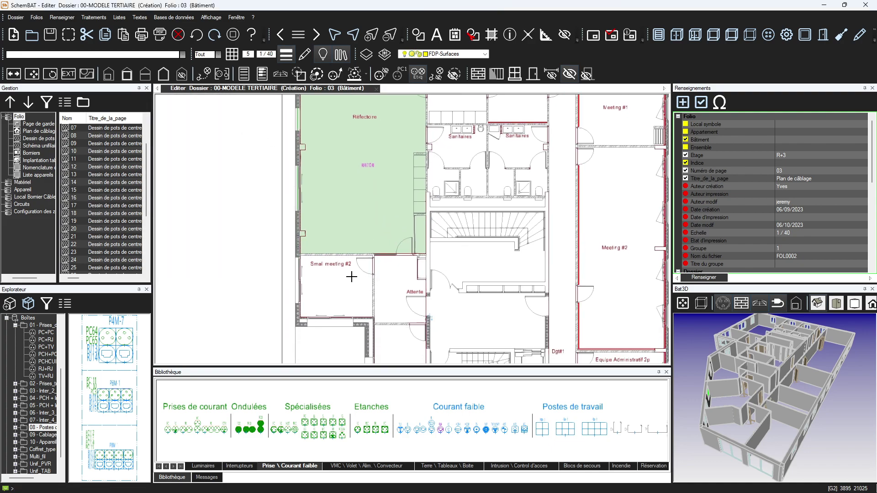
Identify Small meeting #2 as a room zone from its existing text label
right_click(364, 284)
mouse_move(384, 144)
left_click(451, 187)
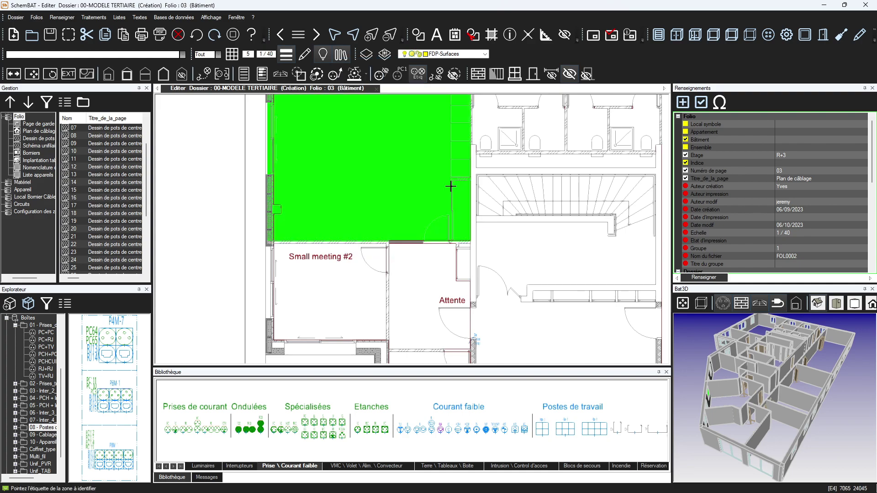
left_click(337, 256)
left_click(399, 262)
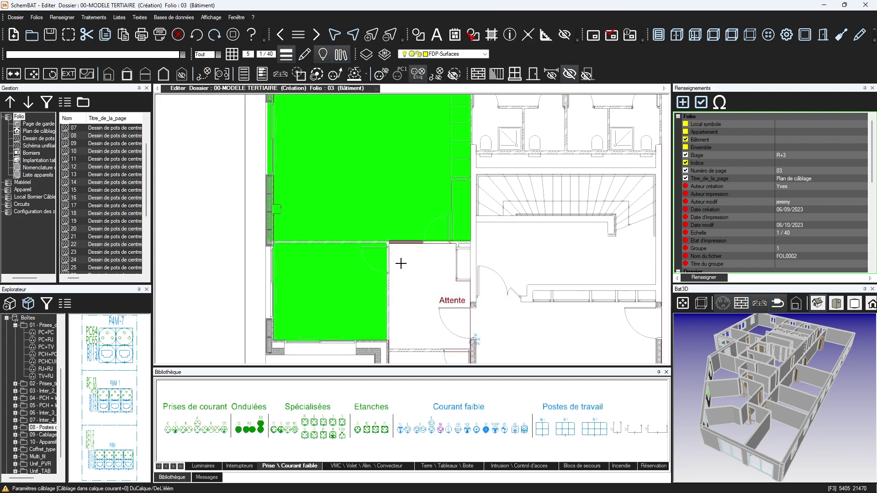
scroll(400, 274, "down", 3)
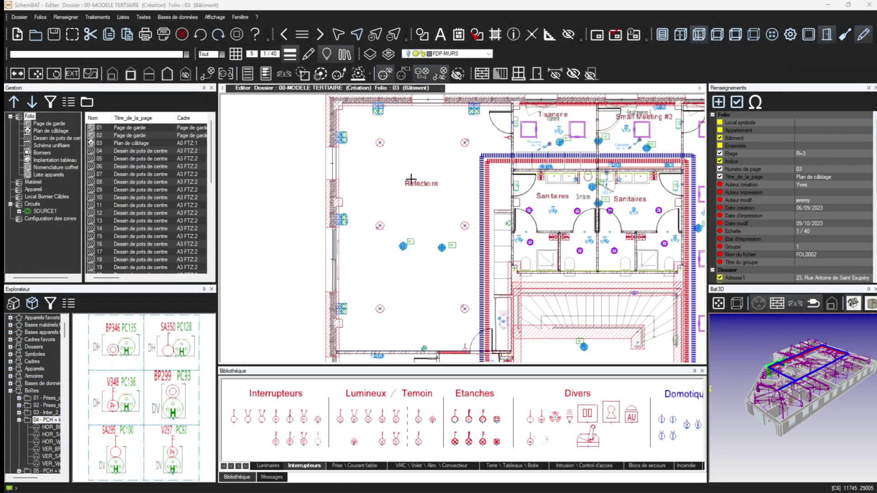
Dimension the Réfectoire devices automatically from the room outline, using the Réduit option with a height of 500
right_click(418, 184)
left_click(440, 273)
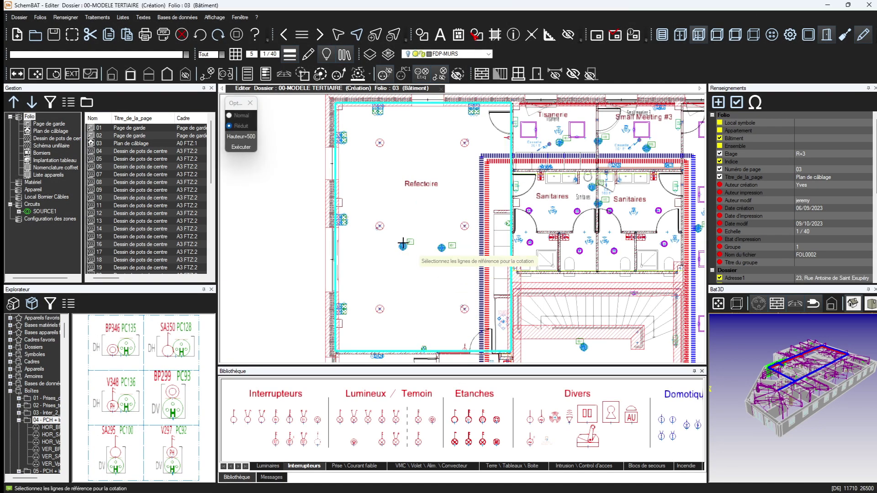
left_click(244, 147)
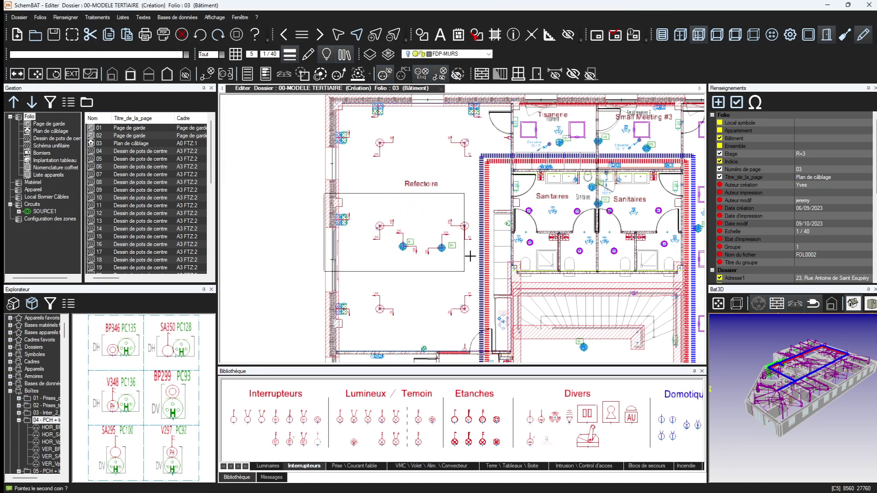
left_click(495, 258)
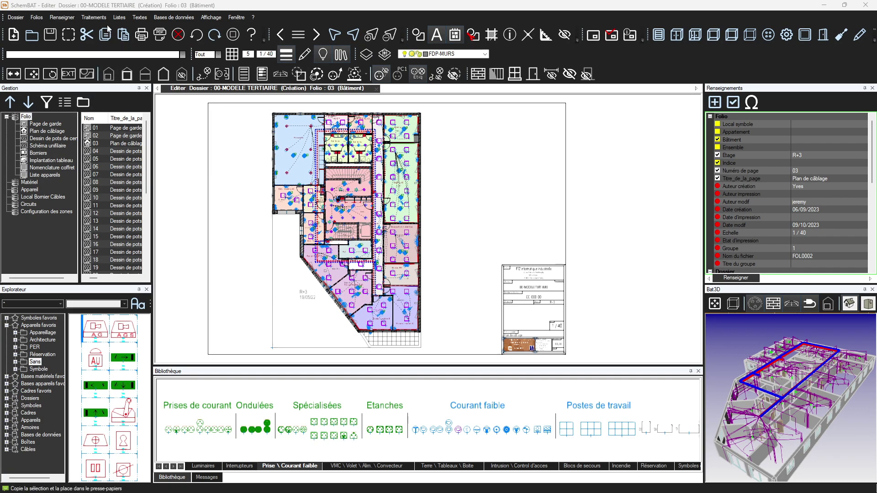
Generate the legend for the wiring plan folio, place it beside the building plan and look through its symbol rows
left_click(97, 17)
mouse_move(131, 164)
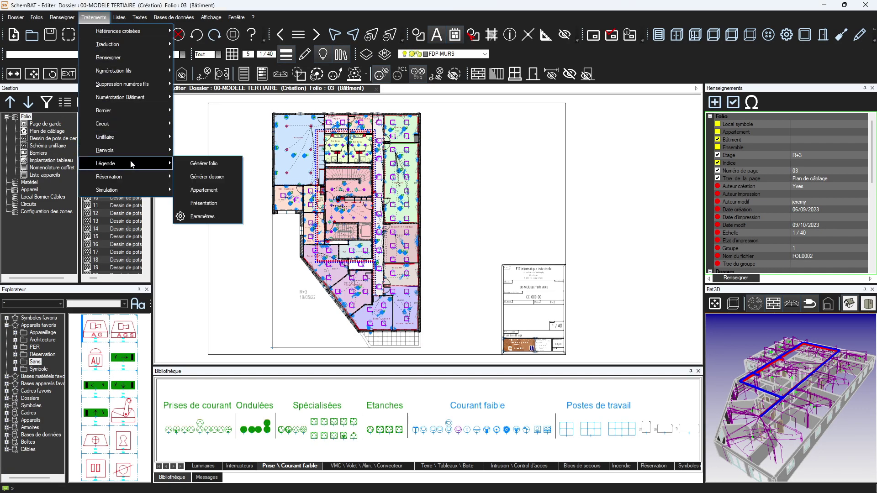
left_click(191, 164)
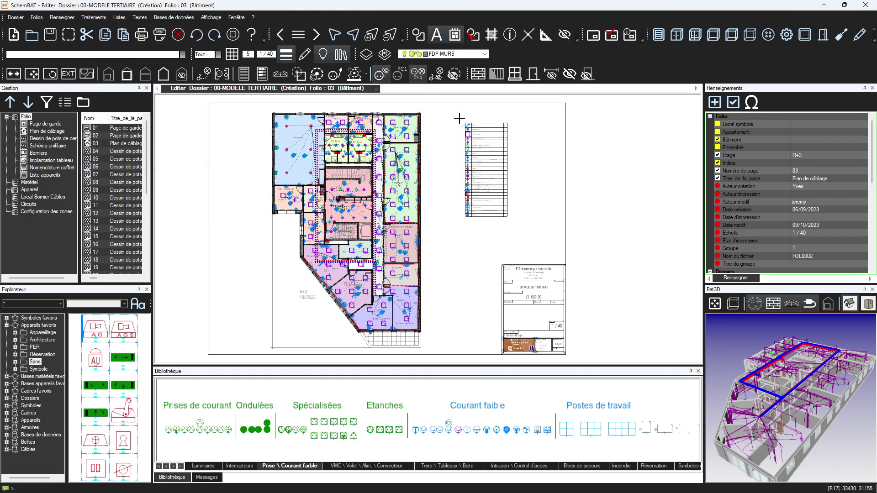
left_click(513, 151)
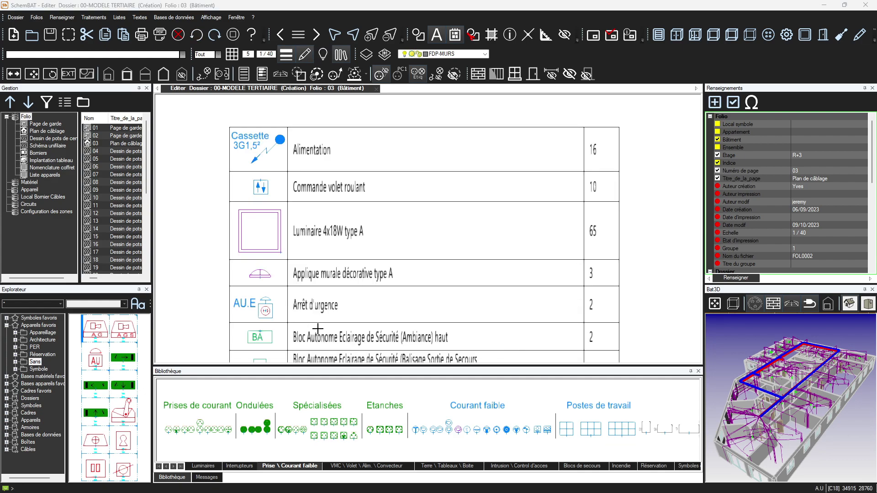
scroll(312, 327, "down", 15)
scroll(384, 148, "down", 8)
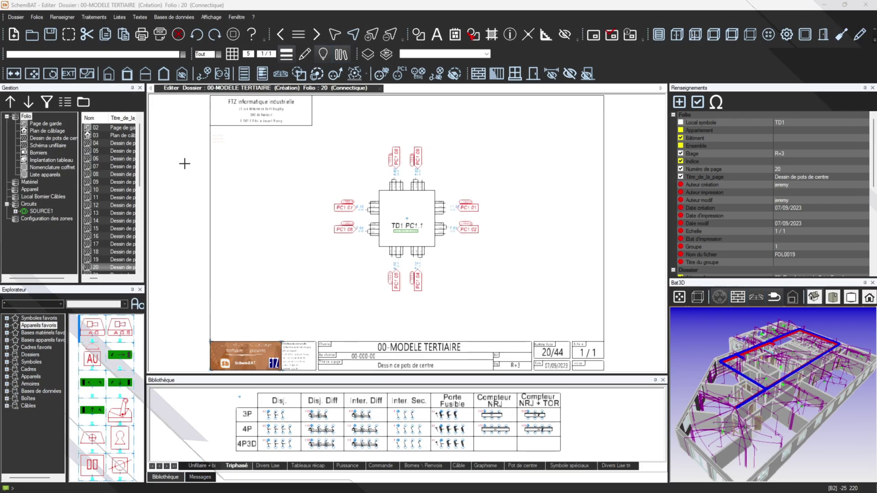
Examine the cable connections of centre pot TD1 PC1.1 on folio 20 and go to its location on the wiring plan
left_click(449, 211)
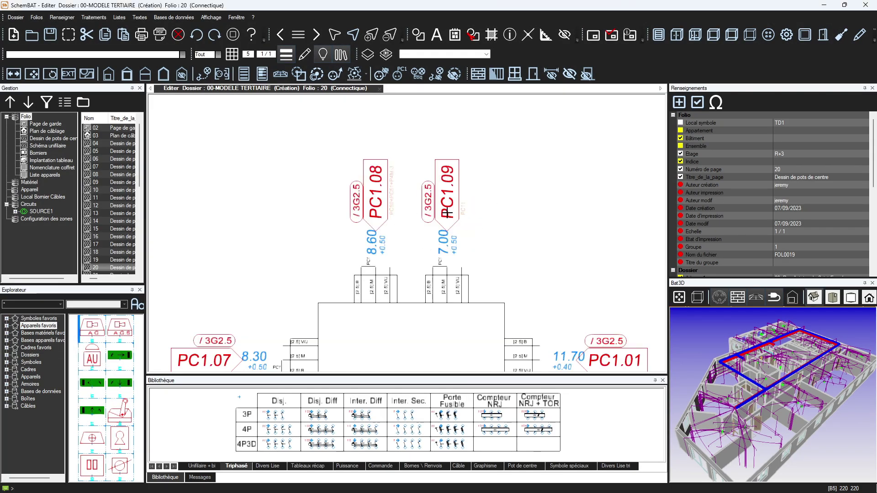
middle_click(486, 225)
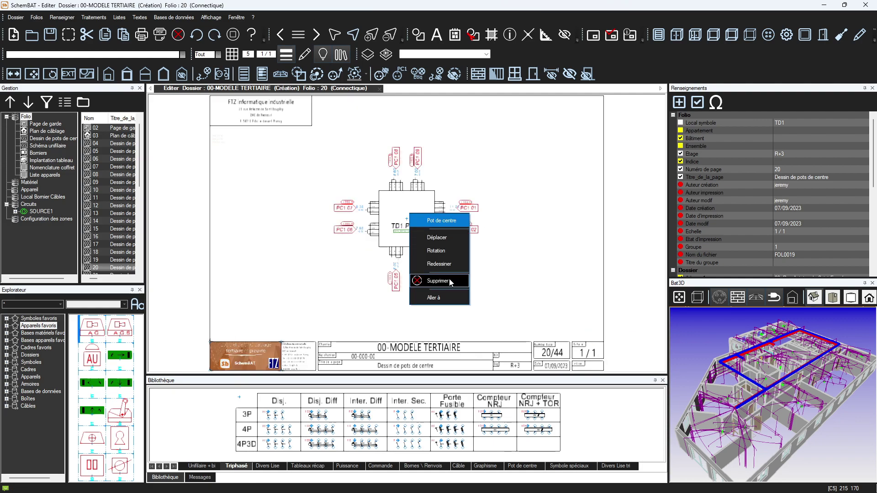
left_click(434, 297)
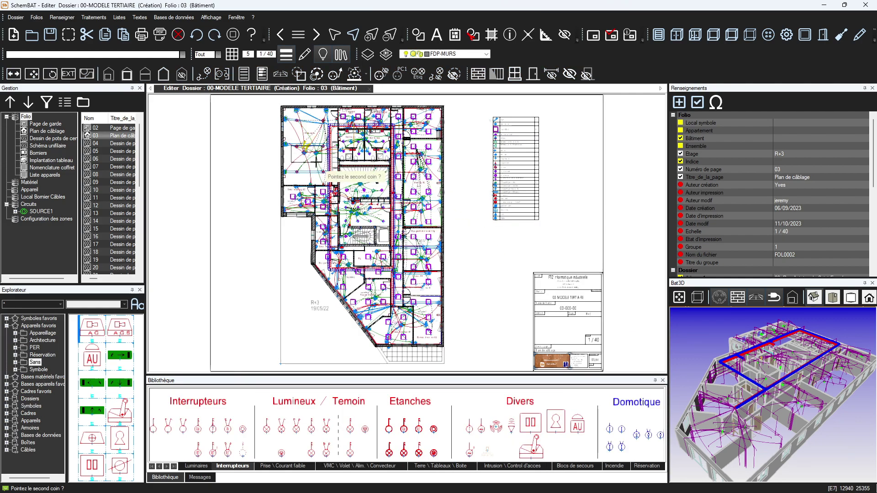
left_click(315, 162)
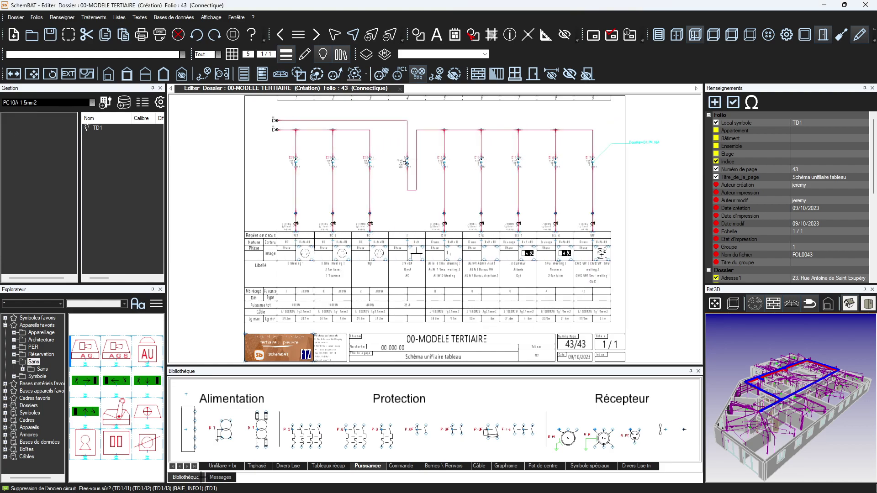
Review the TD1 single-line diagram folios and the Télécommande Eclairage schematics on folios 39 and 40
left_click(283, 35)
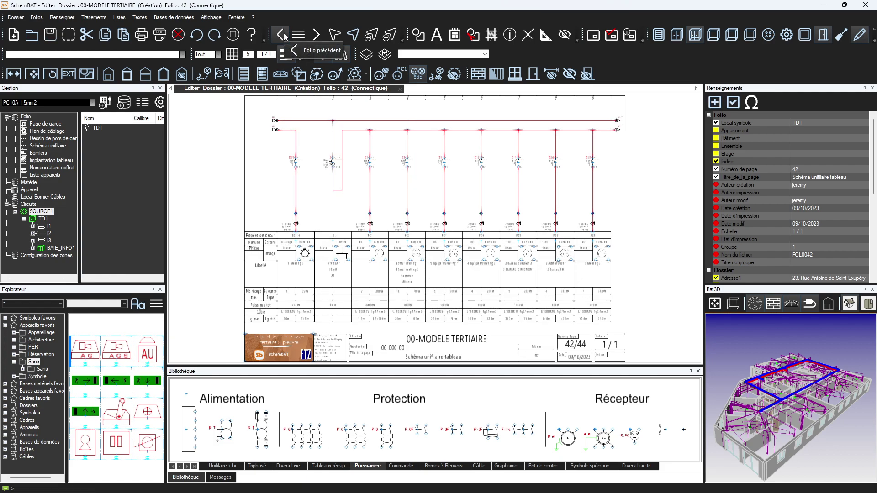
left_click(283, 35)
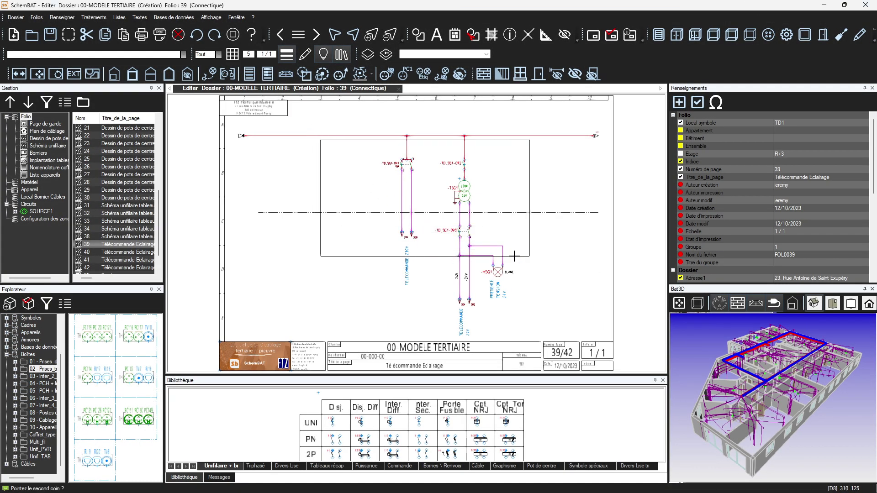
left_click(514, 257)
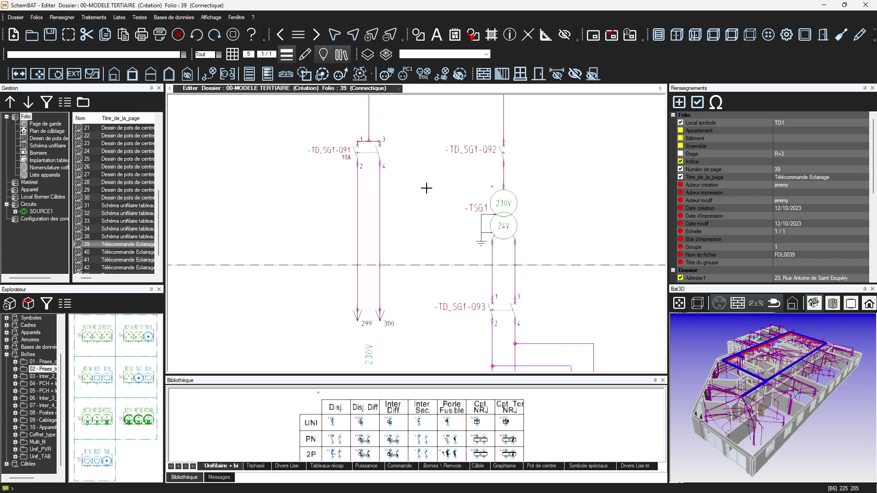
middle_click(409, 183)
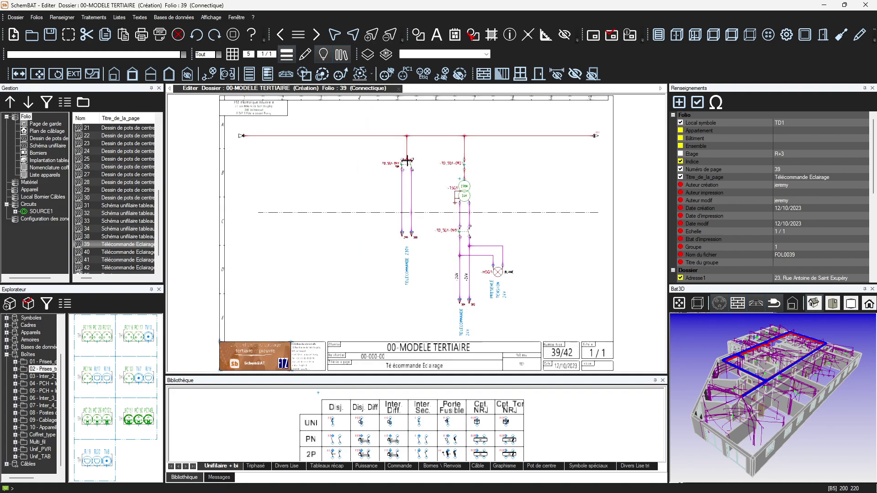
left_click(317, 34)
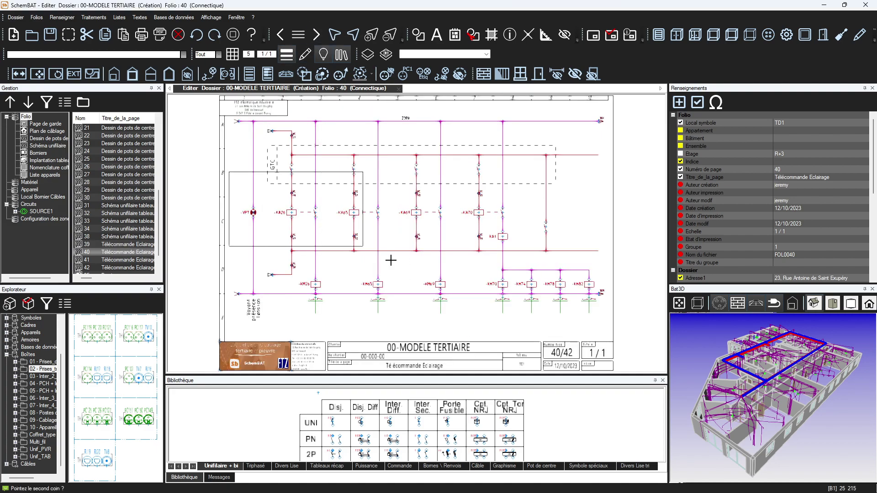
left_click(483, 292)
middle_click(476, 256)
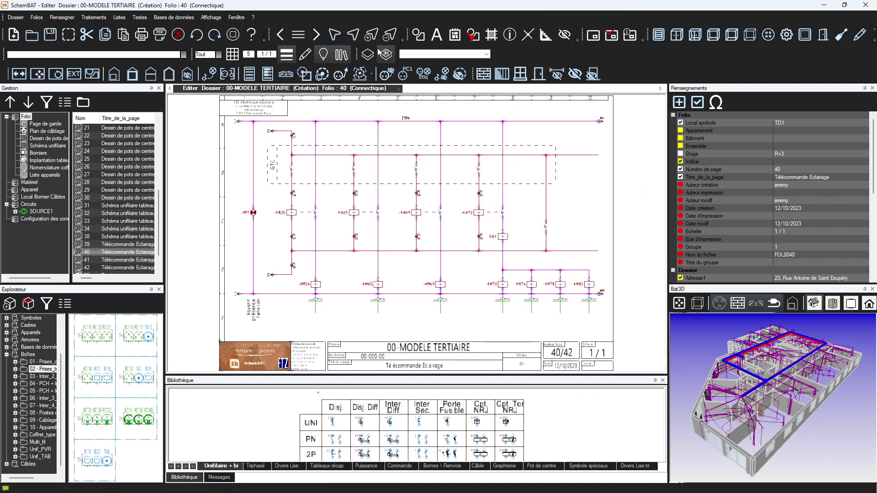
left_click(316, 35)
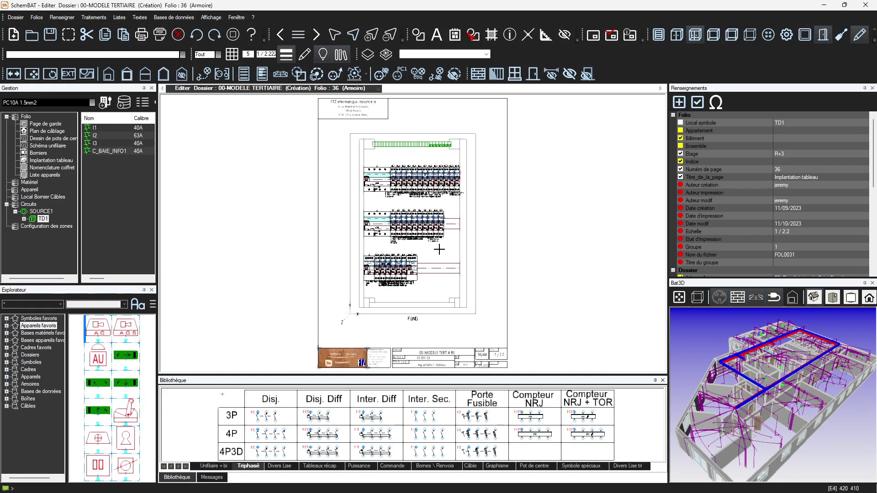
View the TD1 cabinet layout from folio 36 in 3D and check the single-line diagram on folio 40
right_click(439, 250)
left_click(455, 257)
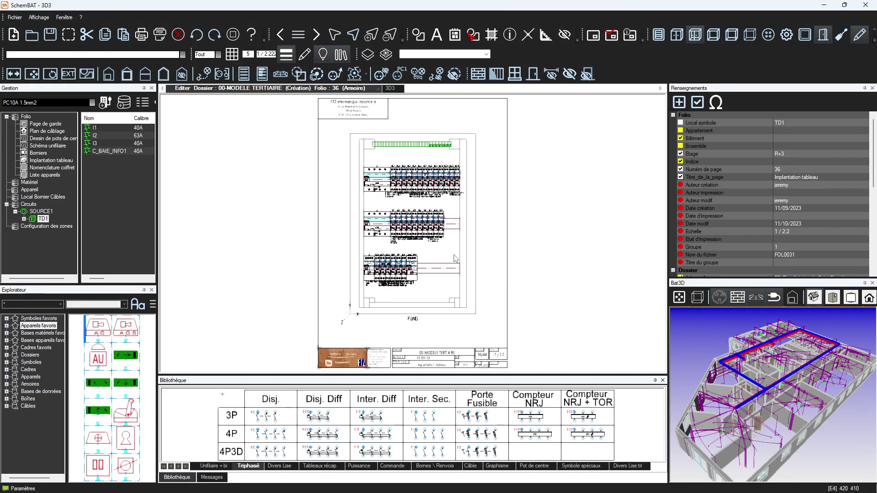
middle_click_drag(485, 258, 506, 268)
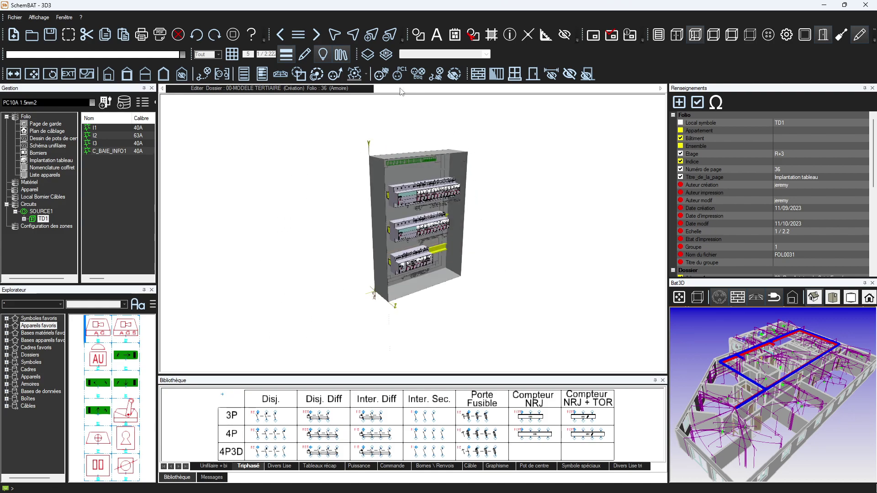
left_click(400, 89)
left_click(425, 400)
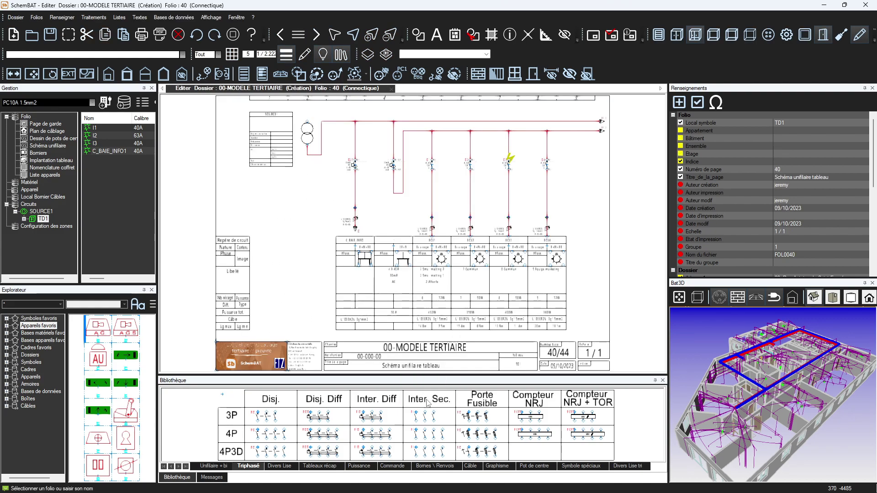
scroll(515, 267, "up", 5)
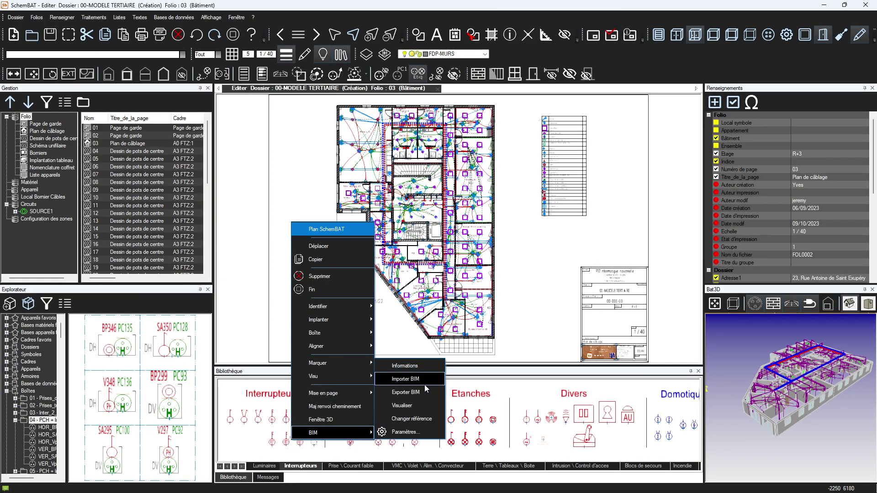
Export the wiring plan to BIM and view the resulting TERTIAIRE.ifc model in FTZ - BIM
left_click(405, 392)
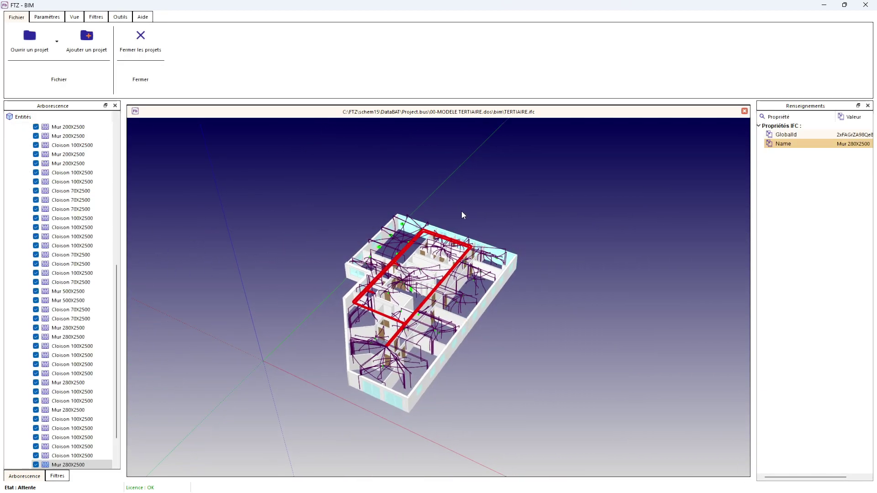
left_click_drag(464, 212, 400, 218)
scroll(465, 258, "up", 5)
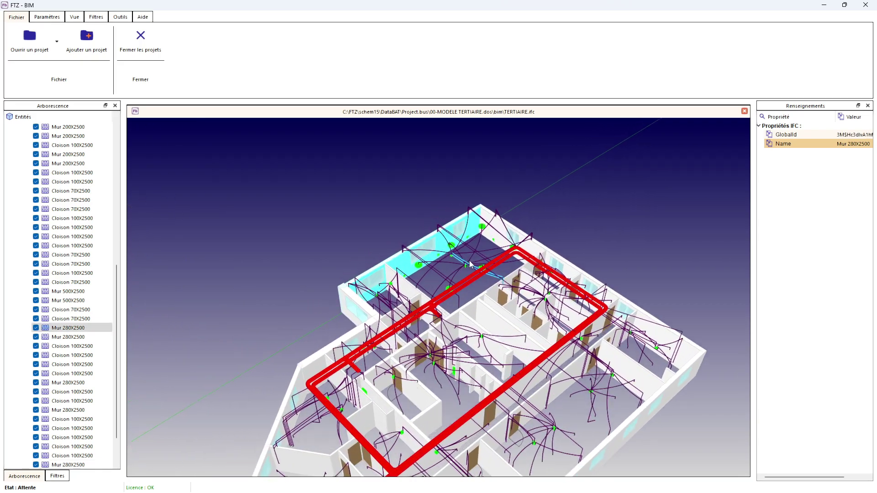
Examine the cables and trays throughout the IFC model and display the properties of a U1000R2V 3G2.5 cable
left_click(555, 267)
scroll(559, 289, "up", 4)
scroll(414, 349, "up", 2)
left_click_drag(356, 301, 179, 273)
left_click(541, 245)
scroll(360, 355, "down", 5)
left_click_drag(293, 380, 457, 368)
scroll(456, 368, "down", 3)
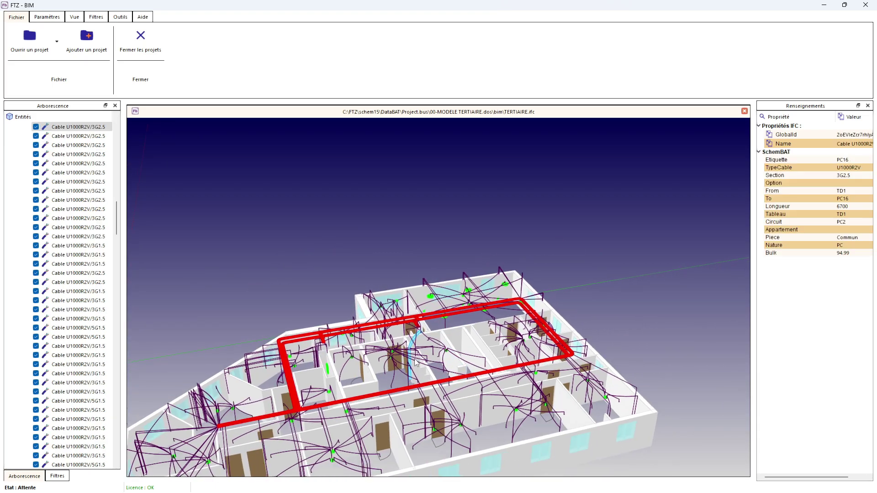